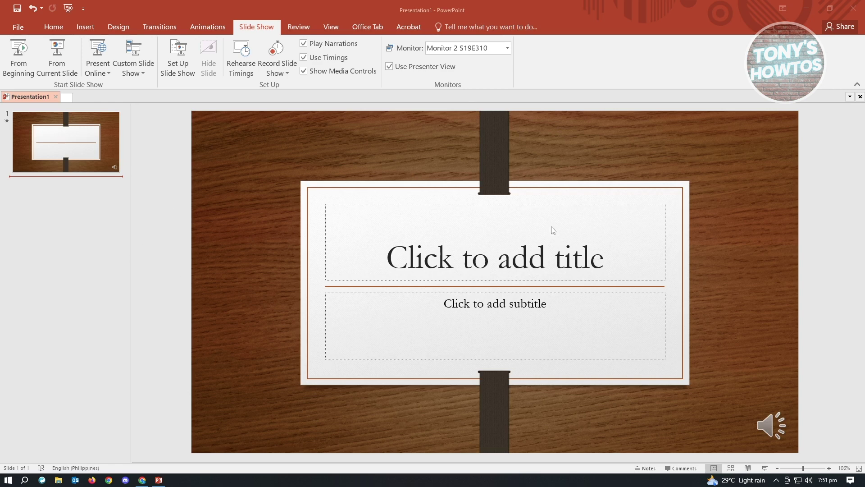
Cut the speaker icon so the title slide has no audio clip, then return to Home.
{"action": "right_click", "coordinate": [783, 419]}
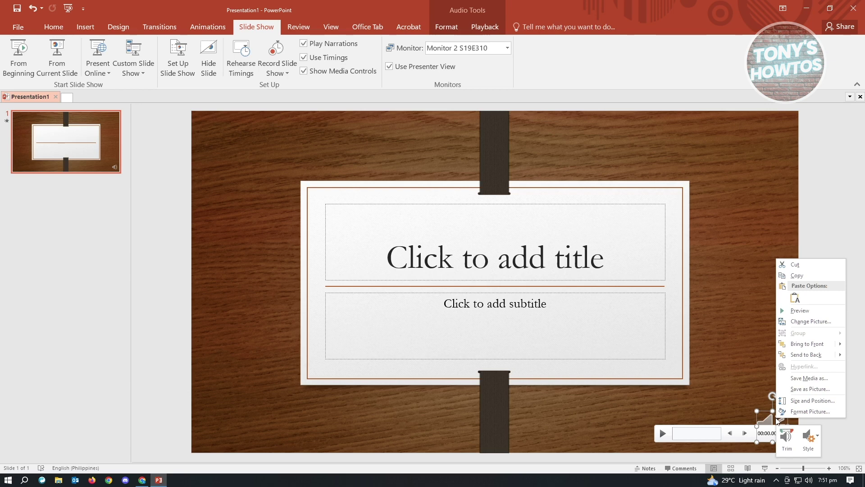
{"action": "left_click", "coordinate": [796, 264]}
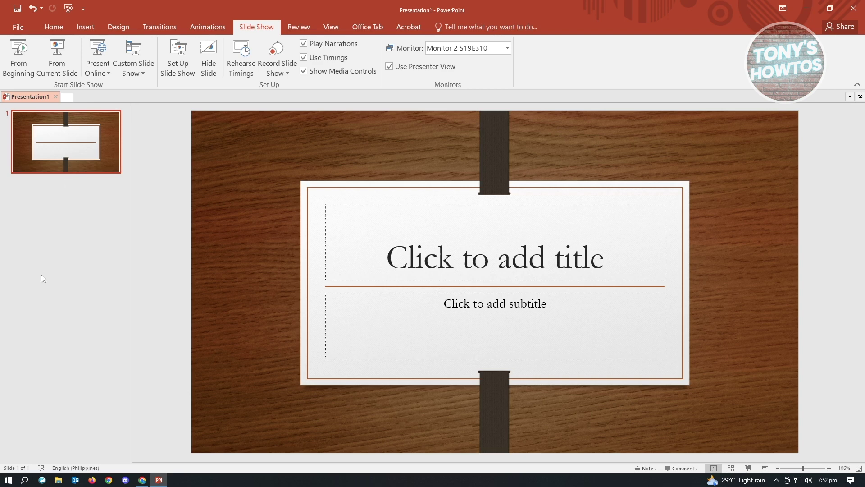
{"action": "left_click", "coordinate": [53, 27]}
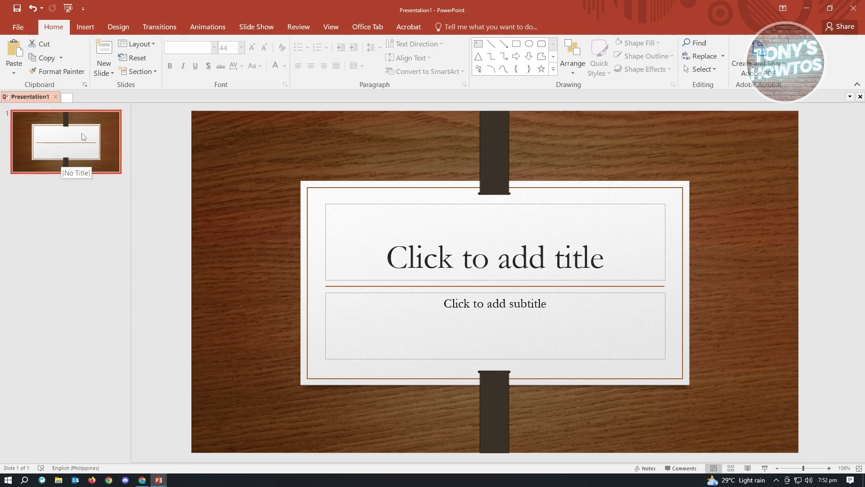
Duplicate the title slide four times with Ctrl+D and title the first slide 'A'.
{"action": "key", "text": "ctrl+d"}
{"action": "key", "text": "ctrl+d"}
{"action": "key", "text": "ctrl+d"}
{"action": "key", "text": "ctrl+d"}
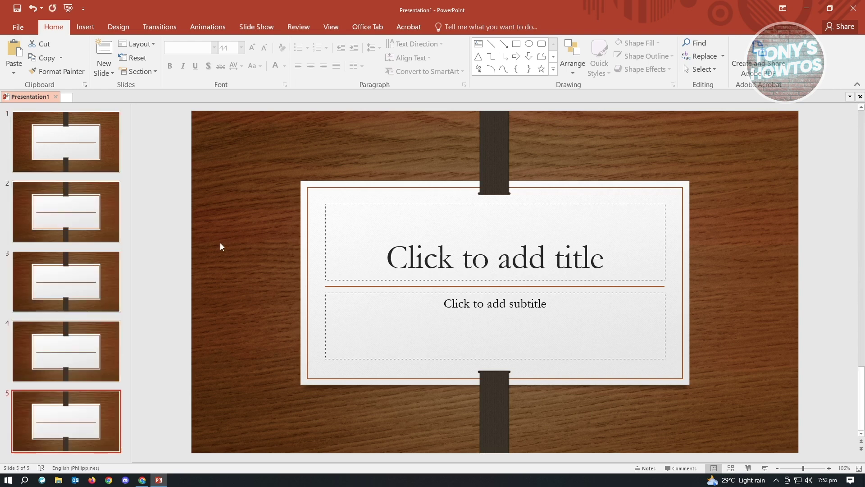
{"action": "left_click", "coordinate": [91, 144]}
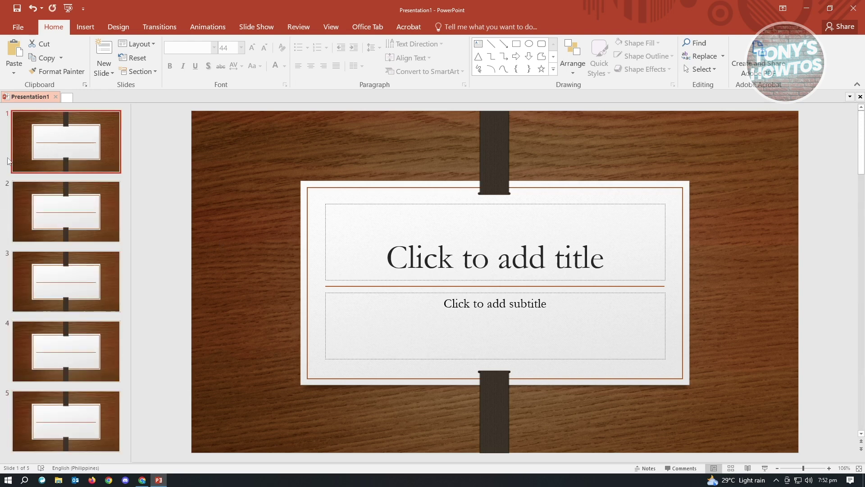
{"action": "left_click", "coordinate": [522, 253]}
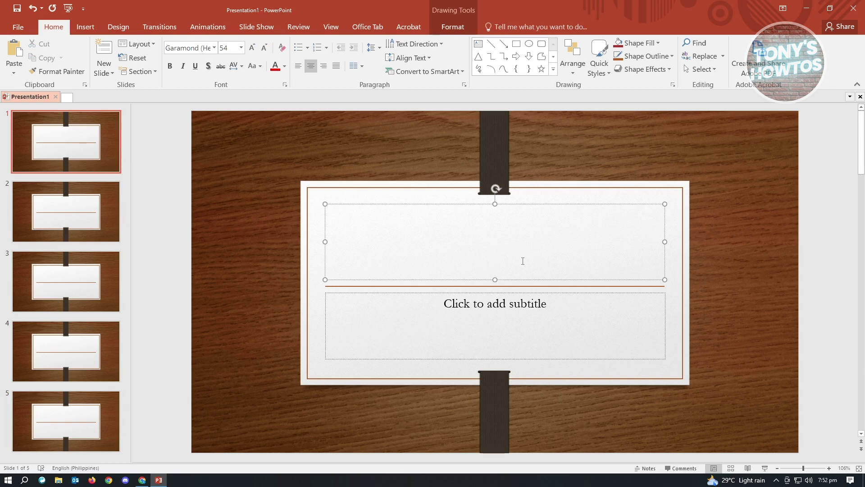
{"action": "type", "text": "A"}
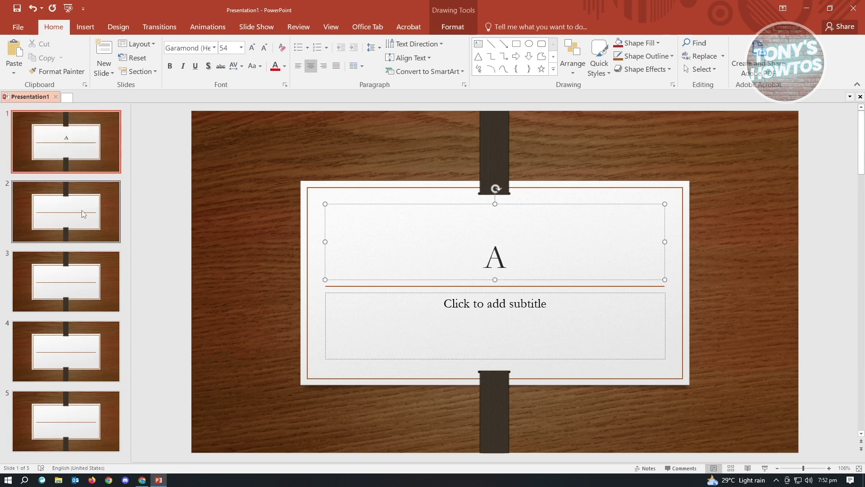
Title slides 2 through 5 'B', 'C', 'D' and 'E' in order.
{"action": "left_click", "coordinate": [82, 210]}
{"action": "type", "text": "B"}
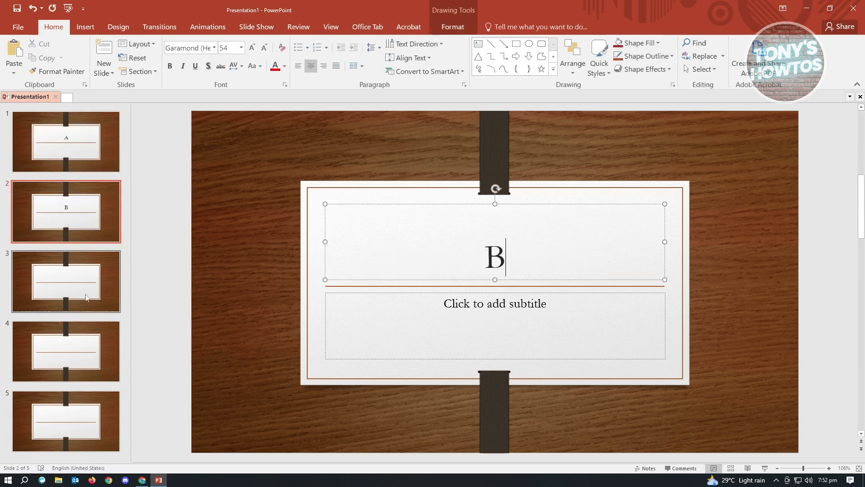
{"action": "left_click", "coordinate": [66, 281]}
{"action": "left_click", "coordinate": [392, 262]}
{"action": "type", "text": "C"}
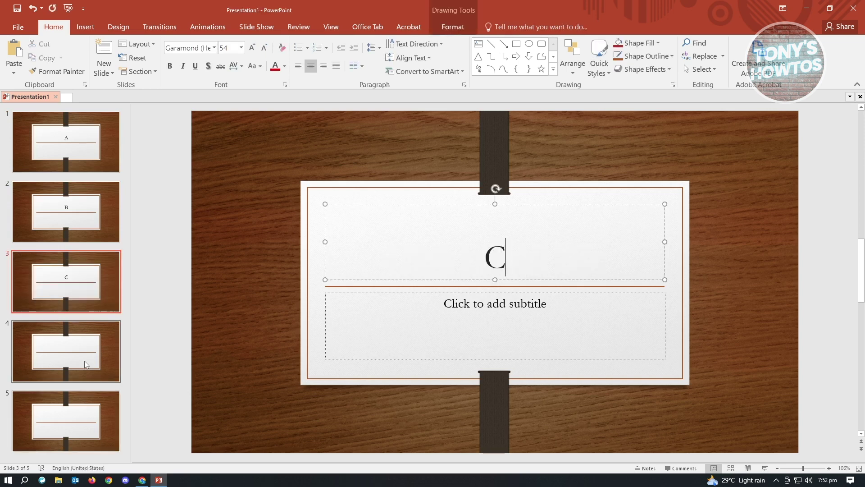
{"action": "left_click", "coordinate": [84, 361]}
{"action": "left_click", "coordinate": [392, 257]}
{"action": "type", "text": "D"}
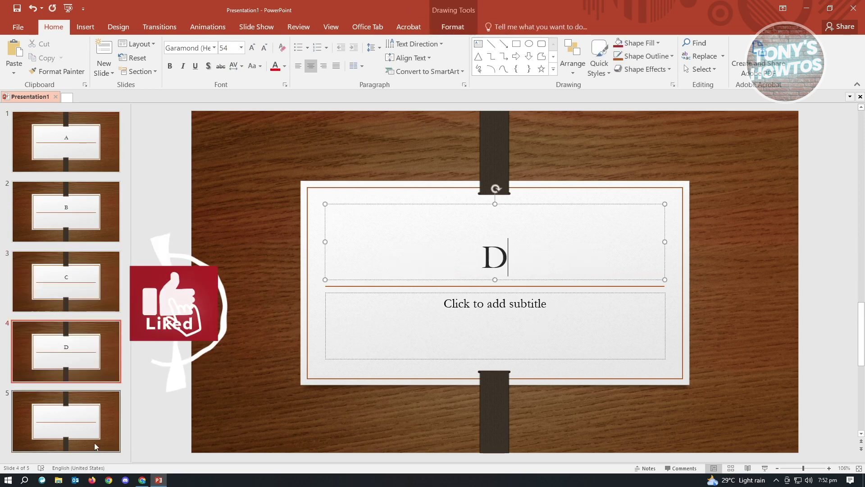
{"action": "left_click", "coordinate": [94, 443]}
{"action": "left_click", "coordinate": [530, 267]}
{"action": "type", "text": "E"}
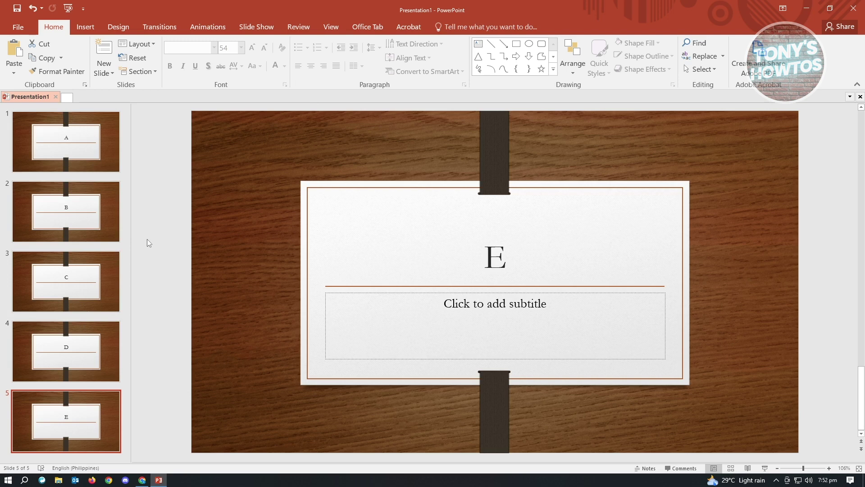
With slide 1 selected, choose Record Slide Show > Start Recording from Beginning.
{"action": "left_click", "coordinate": [255, 27]}
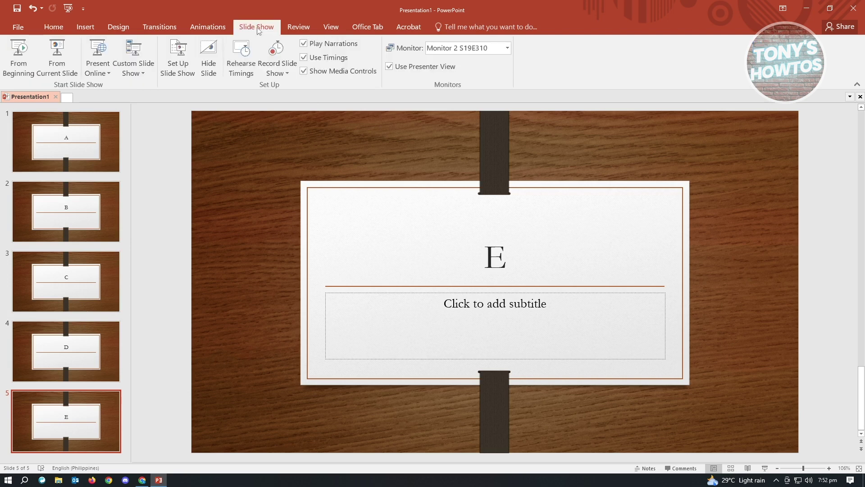
{"action": "left_click", "coordinate": [63, 143]}
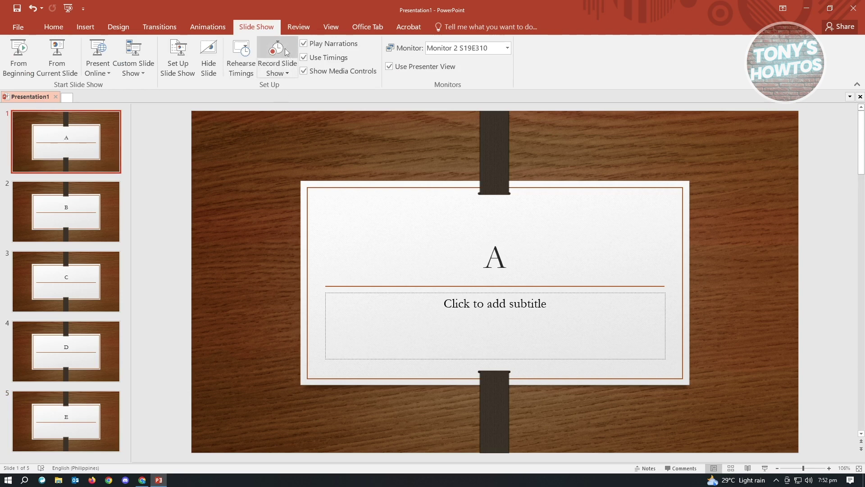
{"action": "left_click", "coordinate": [283, 74]}
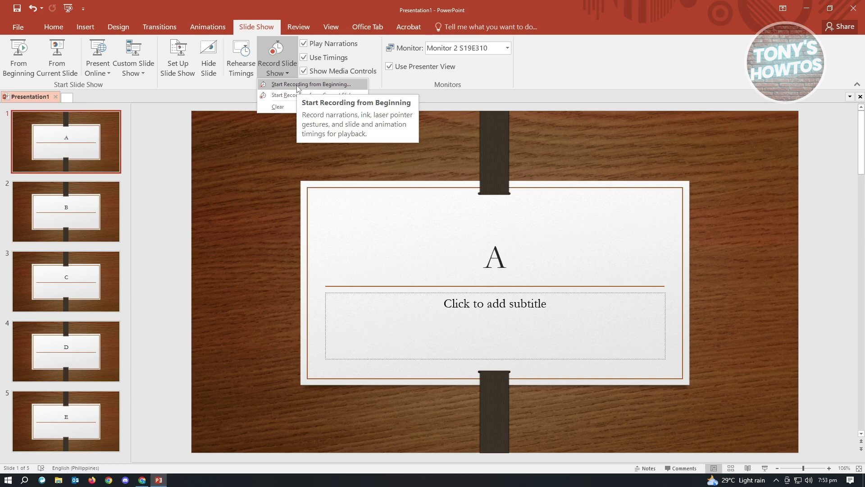
{"action": "left_click", "coordinate": [297, 86]}
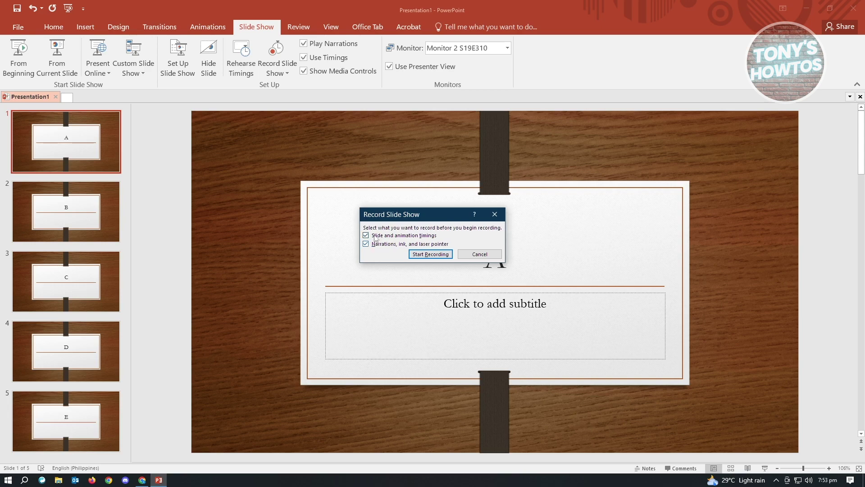
Record narration while advancing through slides A to E, then end the recording with Esc.
{"action": "left_click", "coordinate": [433, 255]}
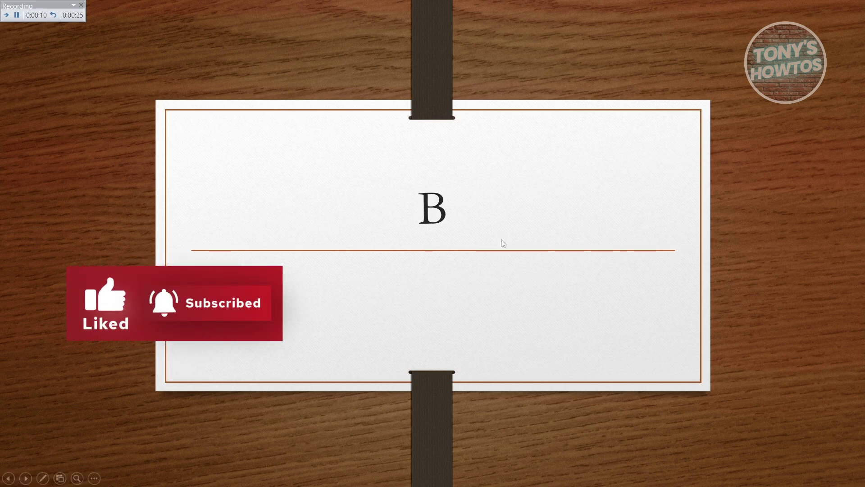
{"action": "left_click", "coordinate": [449, 223]}
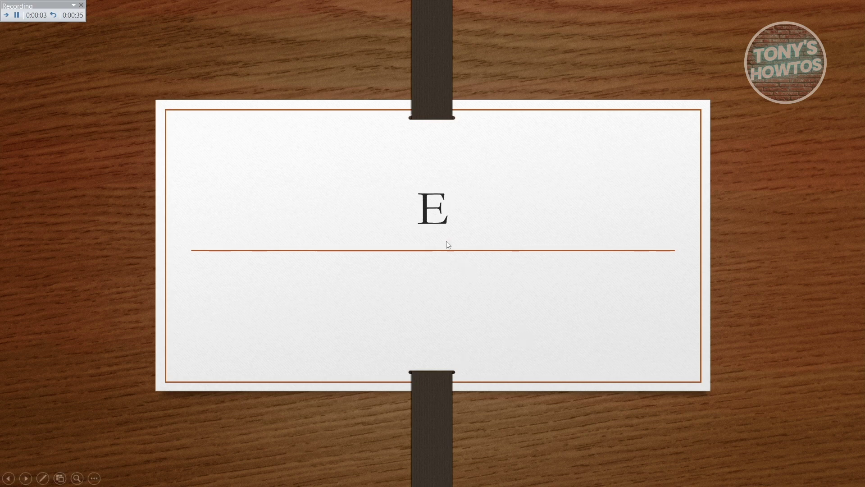
{"action": "key", "text": "Escape"}
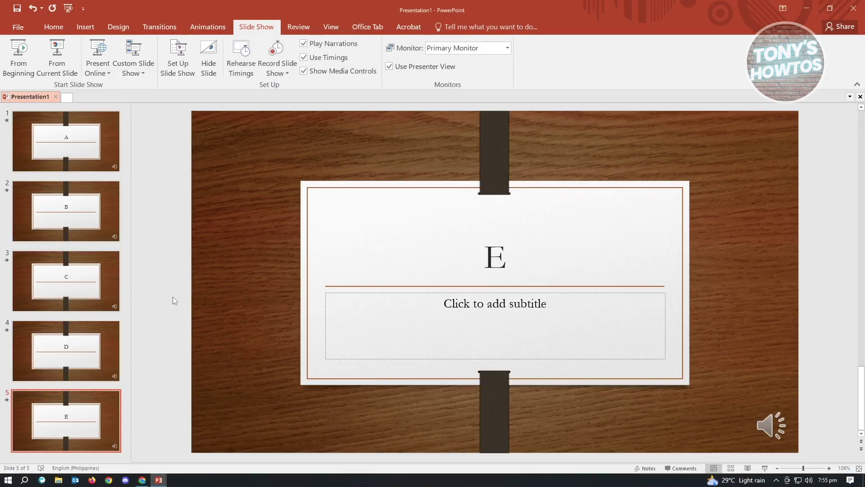
{"action": "left_click", "coordinate": [86, 146]}
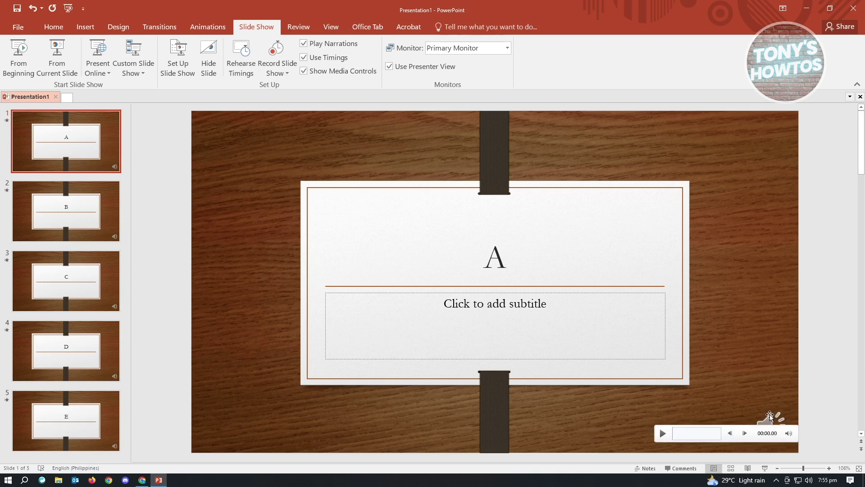
{"action": "mouse_move", "coordinate": [774, 417]}
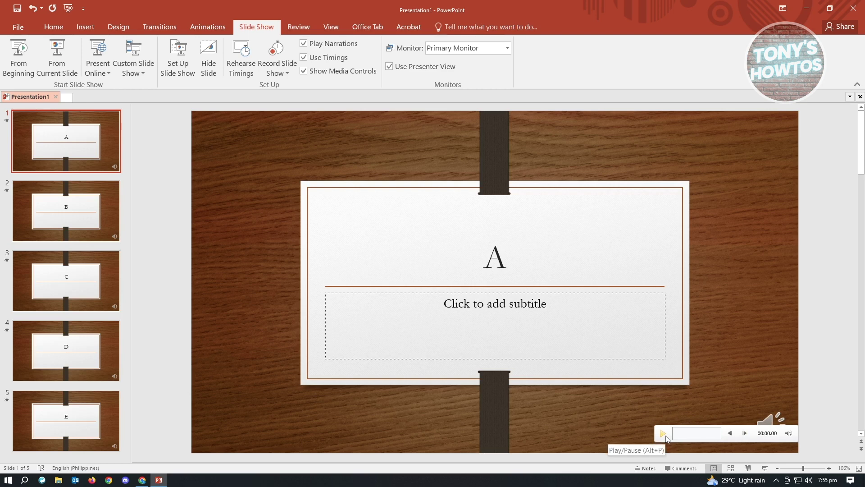
{"action": "left_click", "coordinate": [662, 434]}
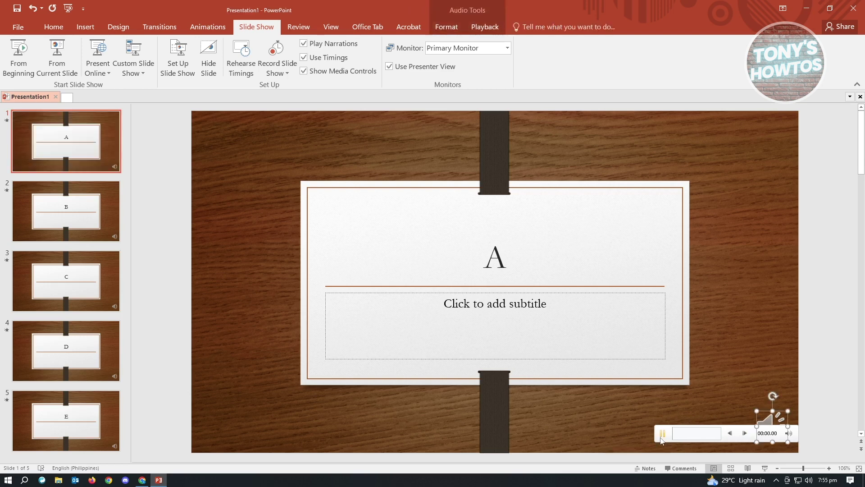
{"action": "left_click", "coordinate": [699, 434]}
{"action": "left_click", "coordinate": [663, 434]}
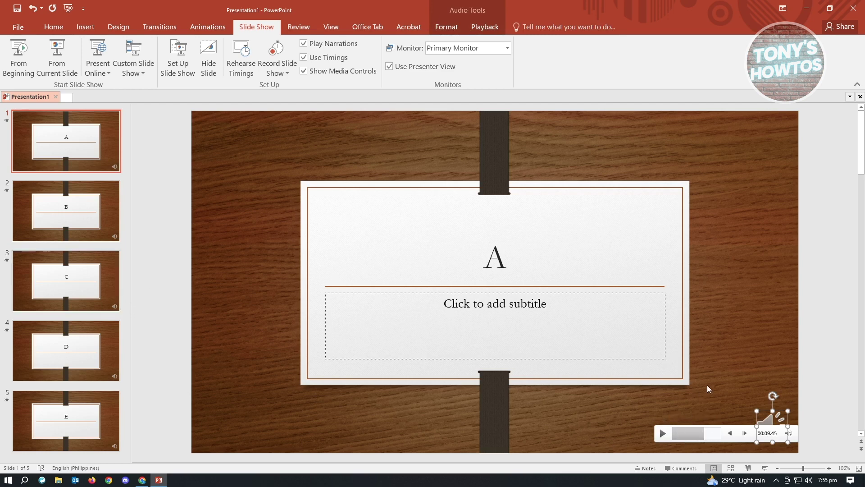
{"action": "left_click", "coordinate": [160, 248]}
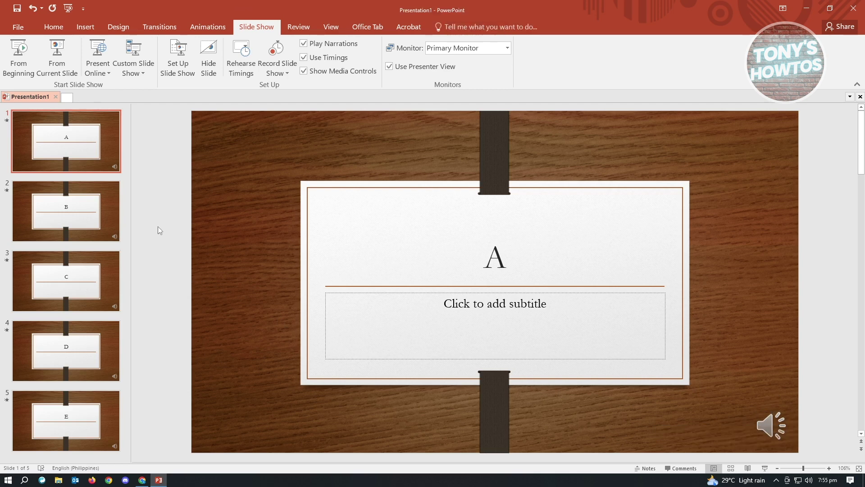
Save As to the Desktop folder with file type Windows Media Video (*.wmv).
{"action": "left_click", "coordinate": [22, 33]}
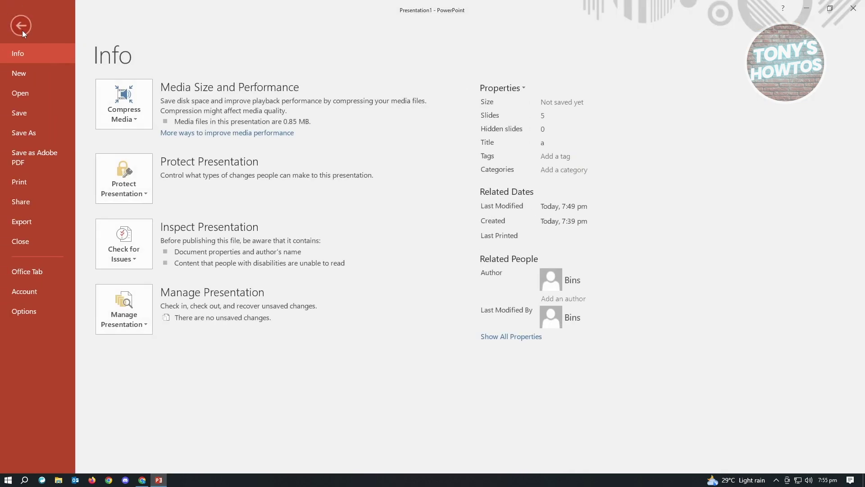
{"action": "left_click", "coordinate": [38, 134]}
{"action": "left_click", "coordinate": [119, 192]}
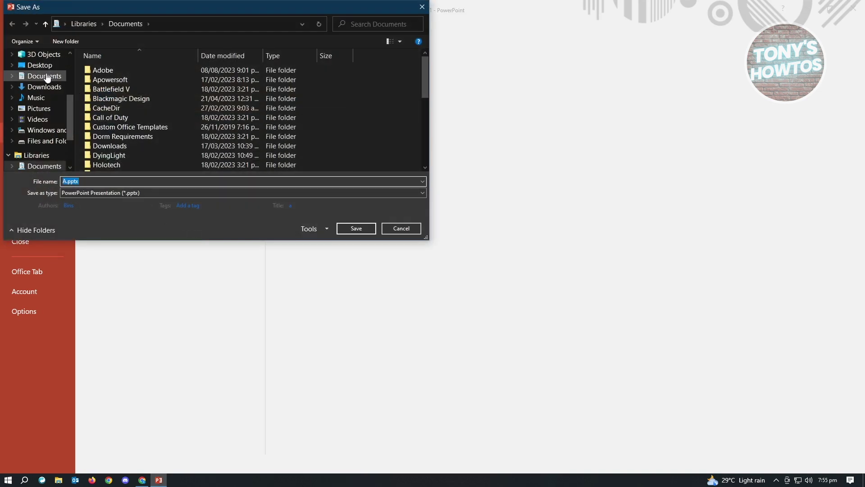
{"action": "scroll", "coordinate": [47, 87], "scroll_direction": "up", "scroll_amount": 2}
{"action": "scroll", "coordinate": [21, 144], "scroll_direction": "up", "scroll_amount": 3}
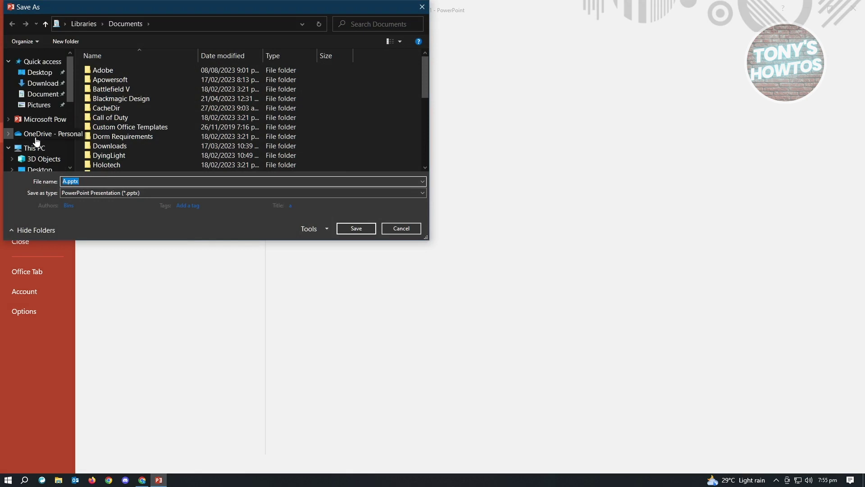
{"action": "left_click", "coordinate": [39, 75]}
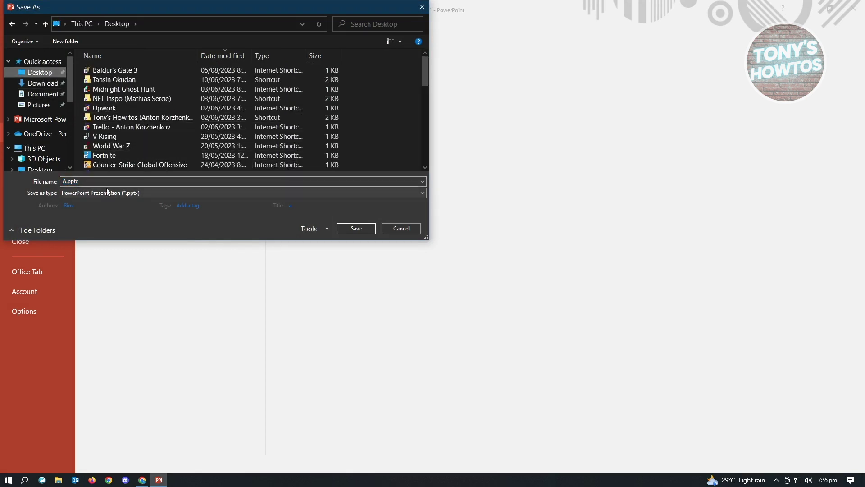
{"action": "left_click", "coordinate": [82, 184]}
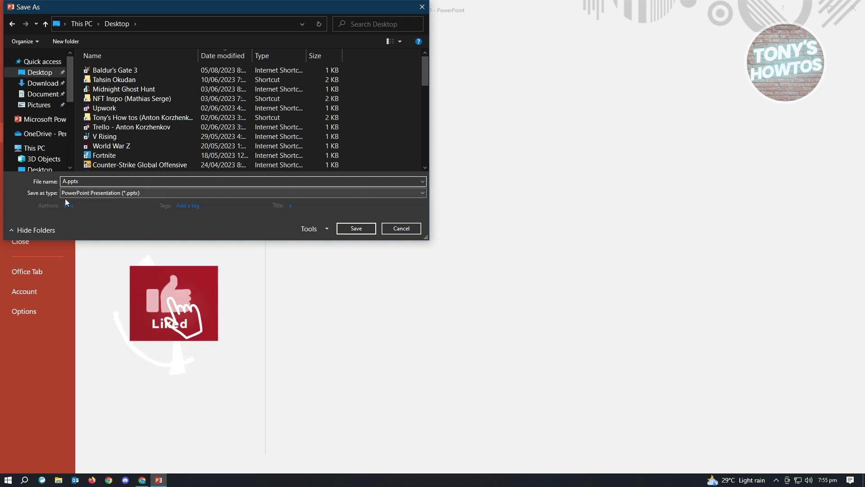
{"action": "left_click", "coordinate": [101, 193]}
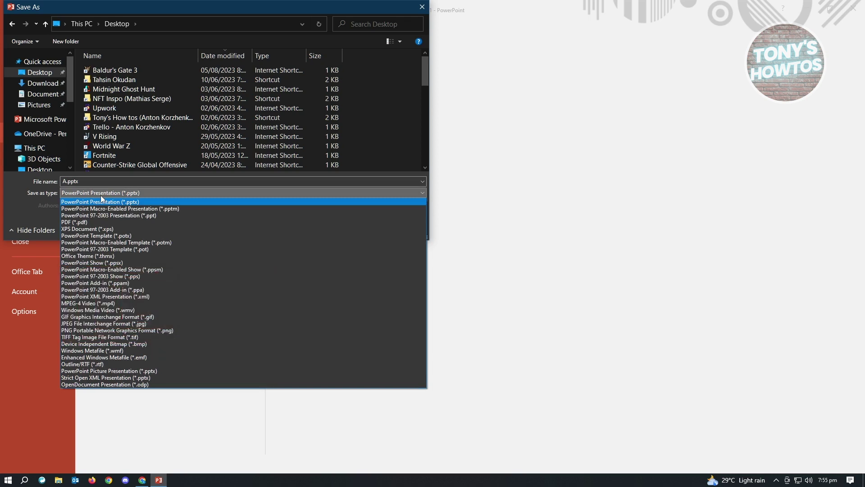
{"action": "left_click", "coordinate": [101, 310]}
Save the video as A.wmv on the Desktop, replacing the existing a.wmv.
{"action": "left_click", "coordinate": [357, 230]}
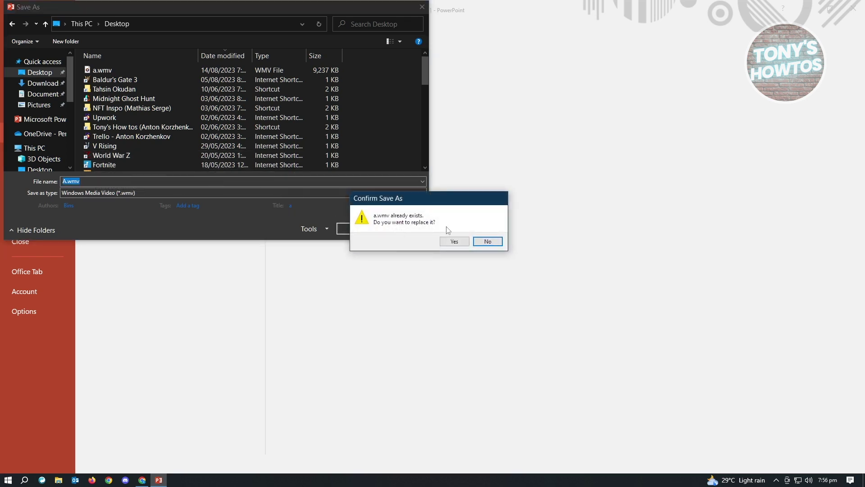
{"action": "left_click", "coordinate": [447, 241]}
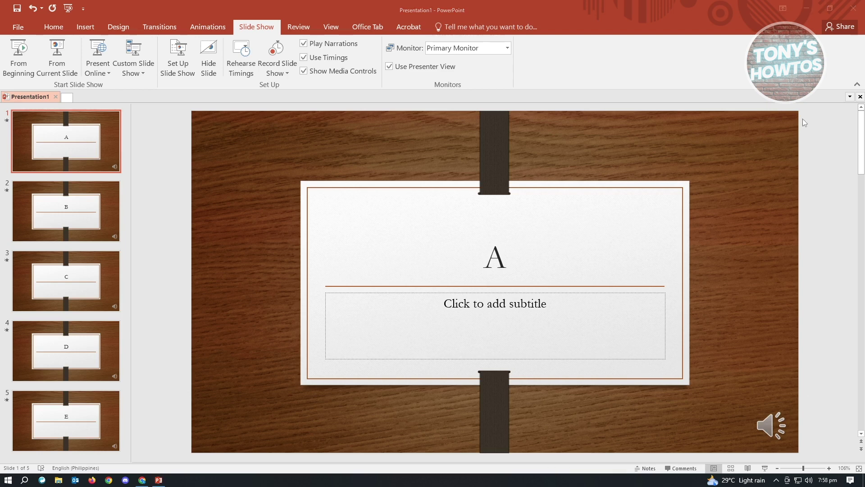
Minimize PowerPoint and open a.wmv from the desktop in Media Player.
{"action": "left_click", "coordinate": [809, 11]}
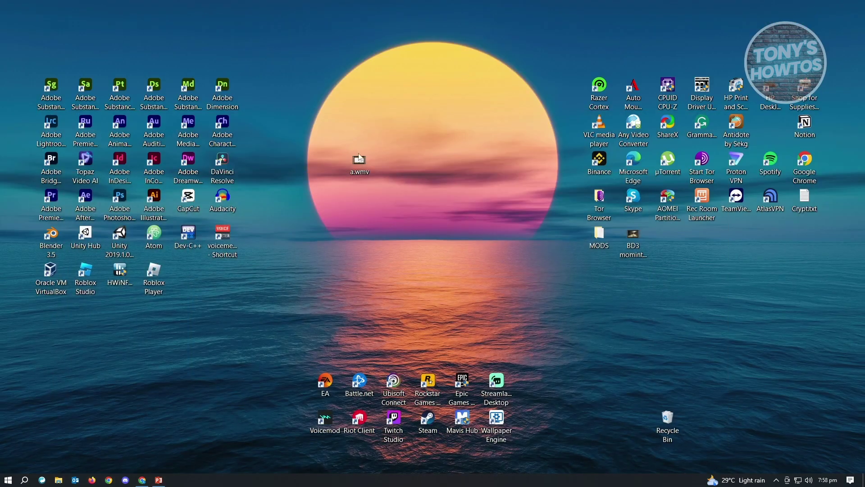
{"action": "left_click_drag", "start_coordinate": [360, 165], "coordinate": [393, 166]}
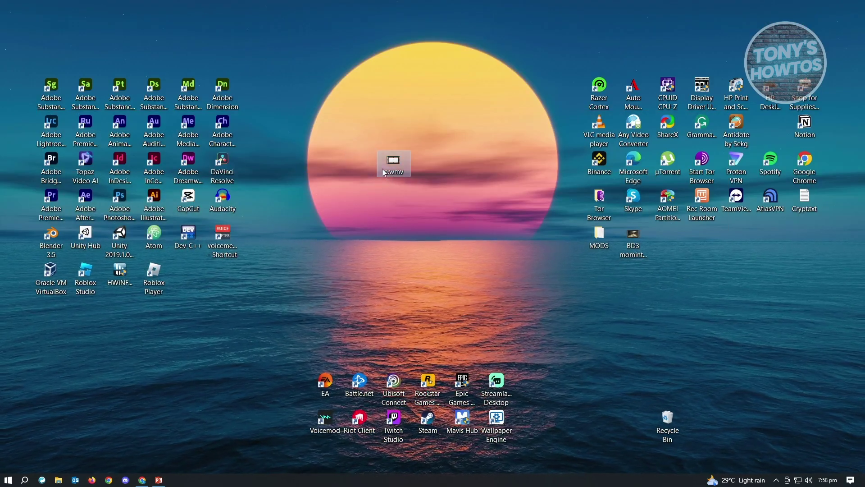
{"action": "key", "text": "Return"}
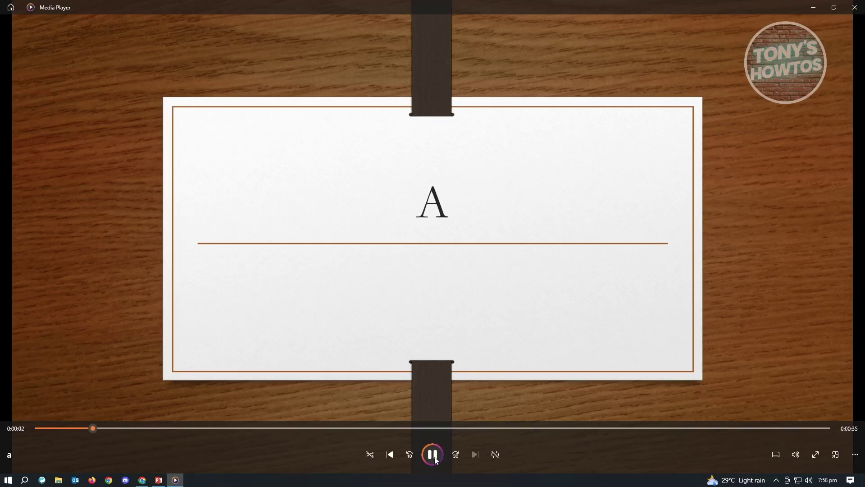
Pause playback and seek along the progress bar through slides B, C and D.
{"action": "left_click", "coordinate": [431, 456]}
{"action": "left_click", "coordinate": [356, 428]}
{"action": "left_click", "coordinate": [238, 431]}
{"action": "left_click", "coordinate": [462, 431]}
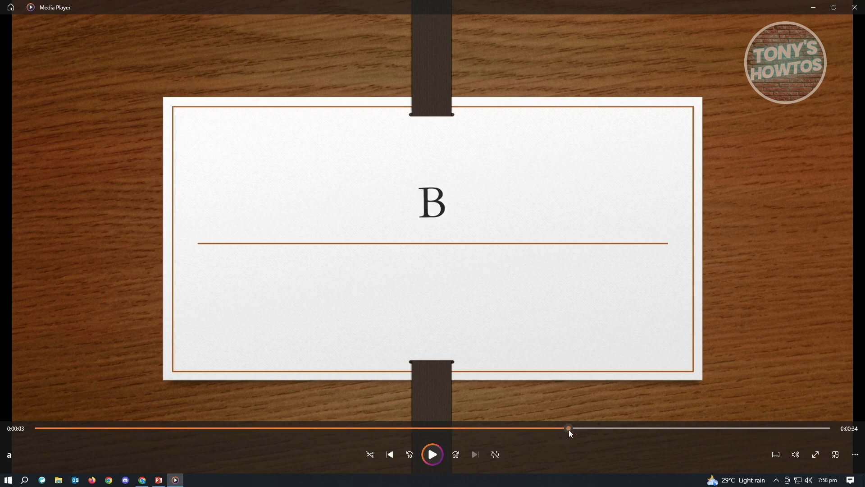
{"action": "left_click", "coordinate": [630, 431]}
{"action": "left_click", "coordinate": [678, 431]}
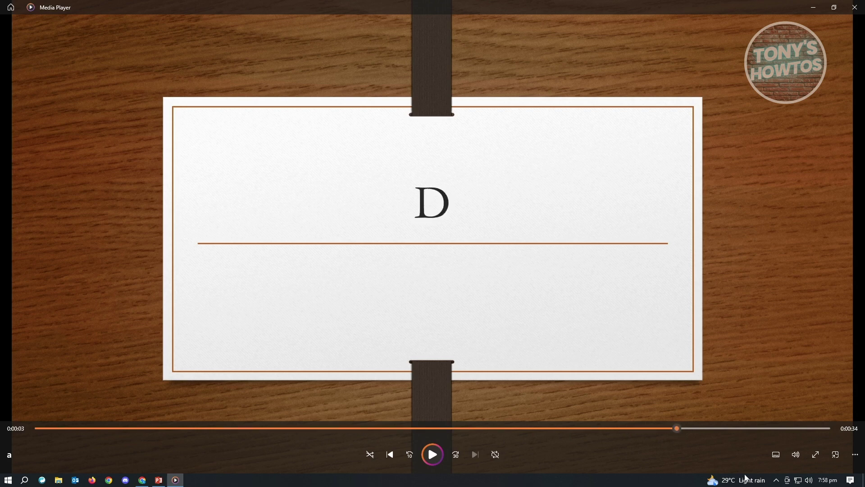